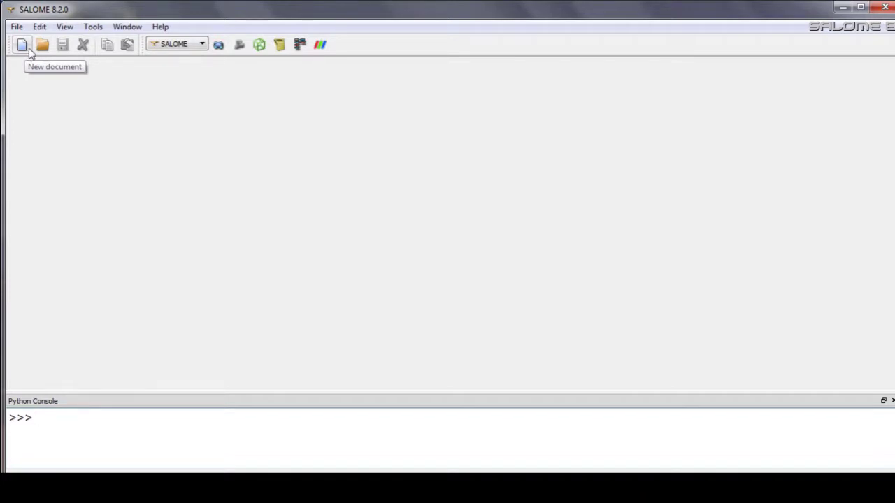
Create a new empty study, Study1, from the New document toolbar button.
click(29, 50)
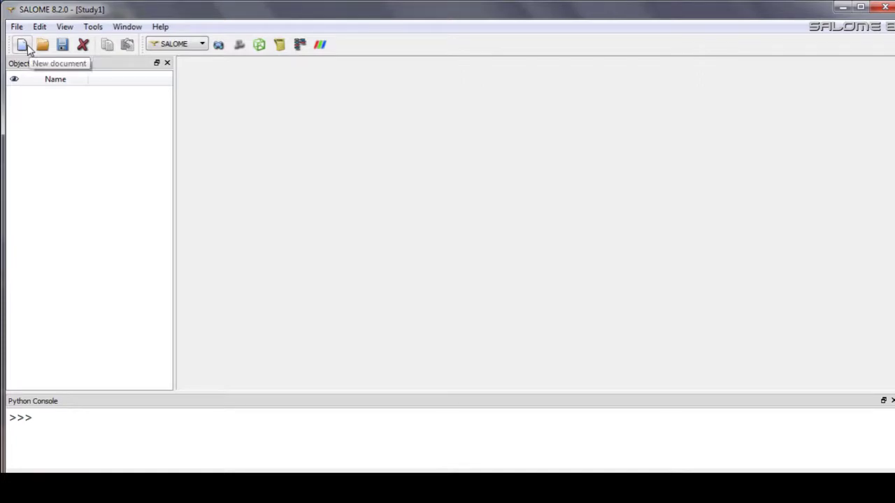
Switch Study1 to the Geometry module.
click(219, 46)
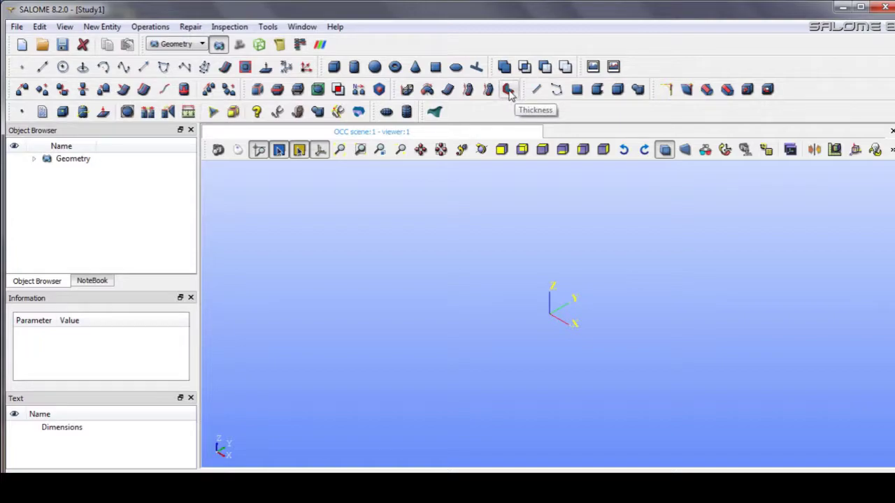
Create Box_1 with Dx, Dy and Dz all set to 1.
click(334, 67)
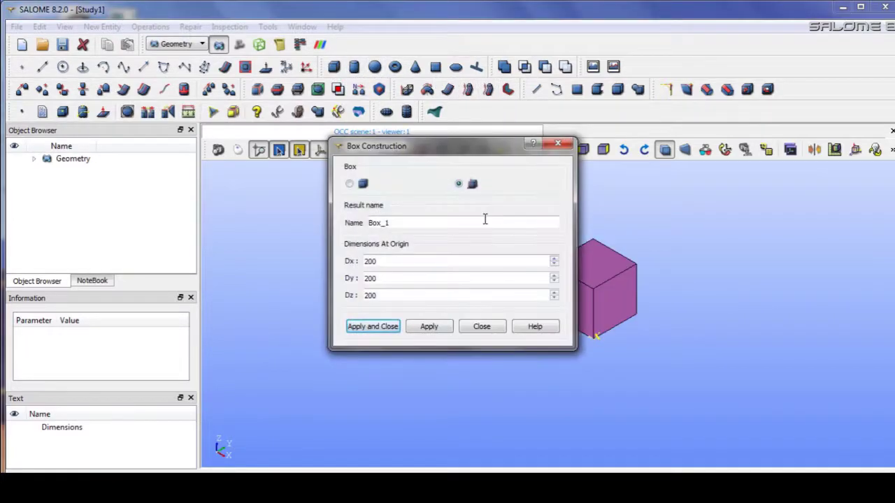
double_click(432, 260)
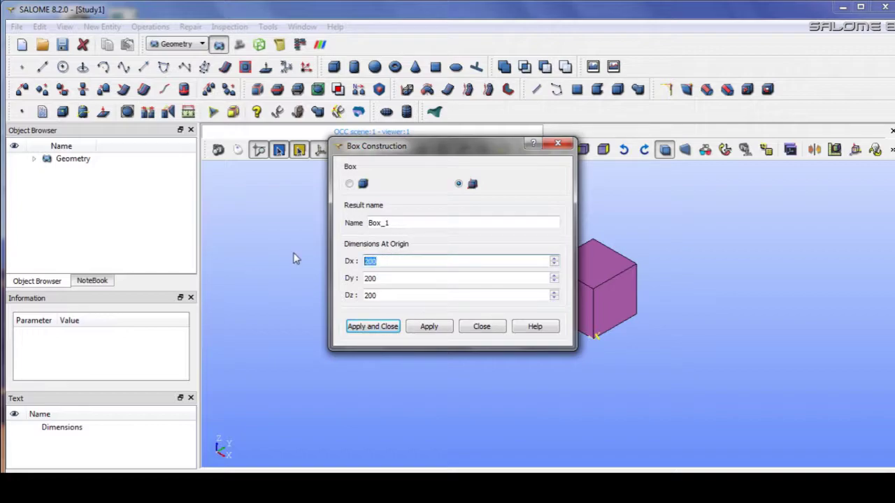
text(1)
double_click(409, 278)
text(1)
double_click(379, 295)
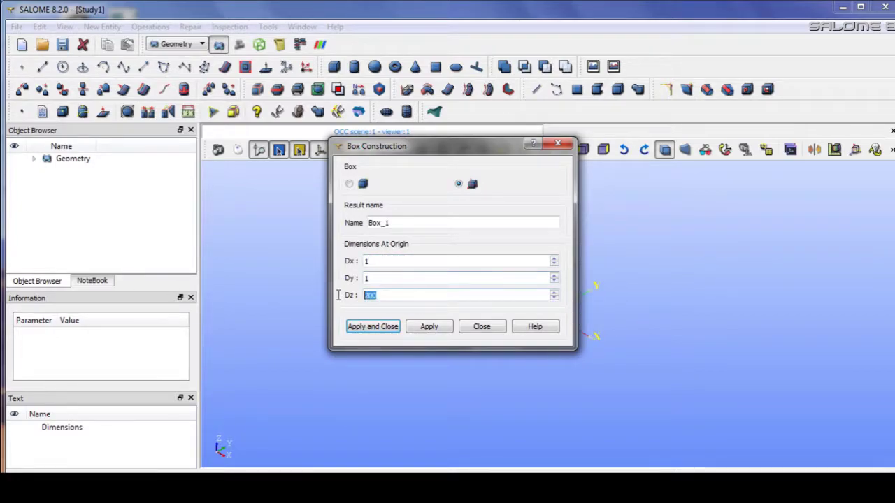
text(1)
drag(427, 152, 314, 152)
drag(372, 155, 263, 155)
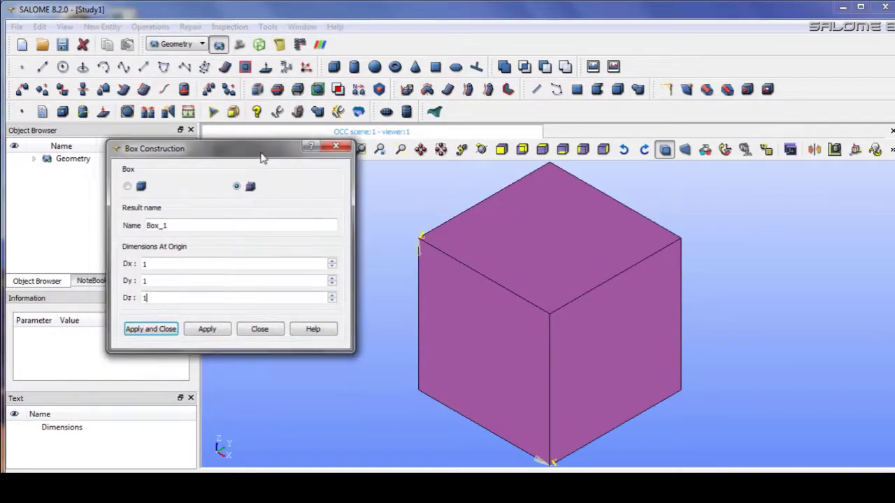
ctrl+right_drag(516, 318, 539, 341)
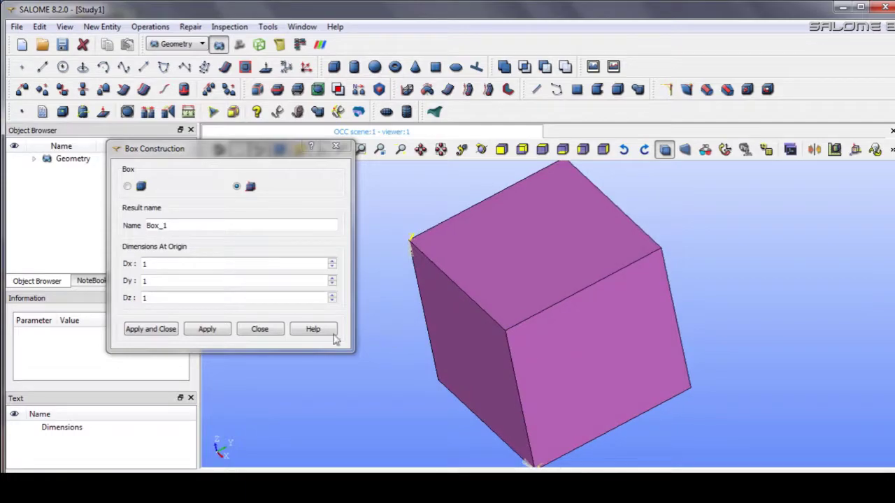
click(151, 329)
Rename Box_1 to SmallBox in the Object Browser.
double_click(74, 216)
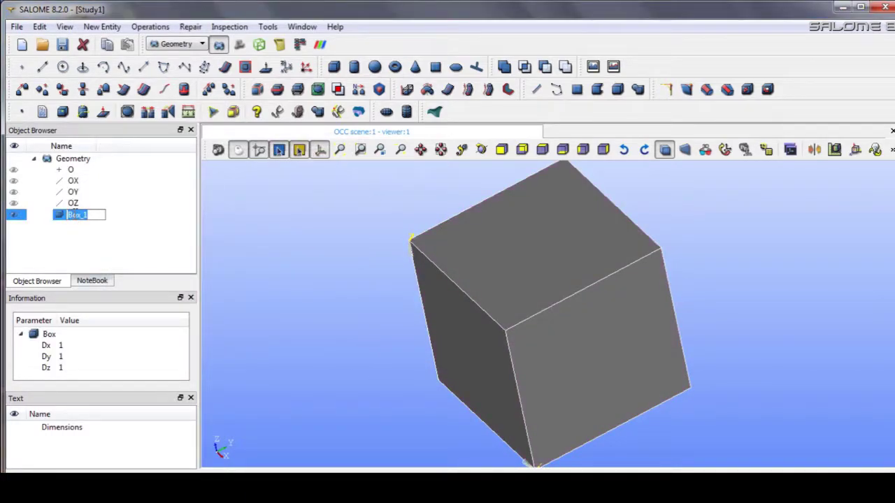
text(Small)
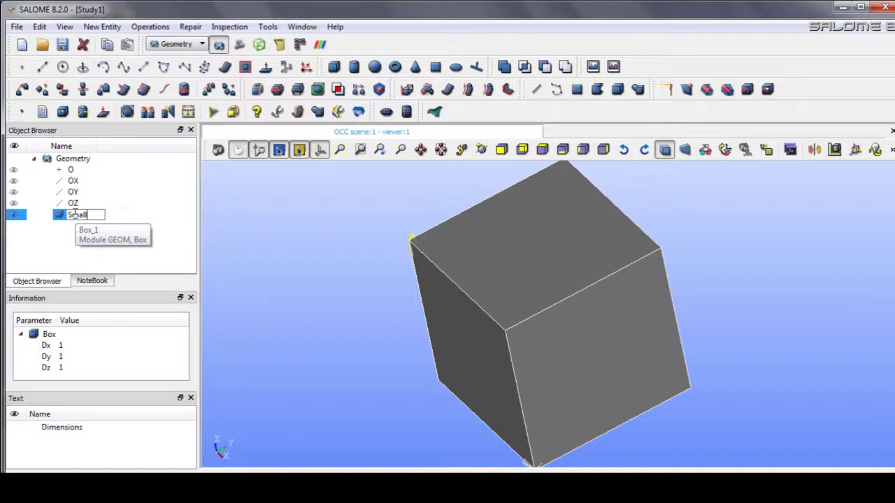
key(Return)
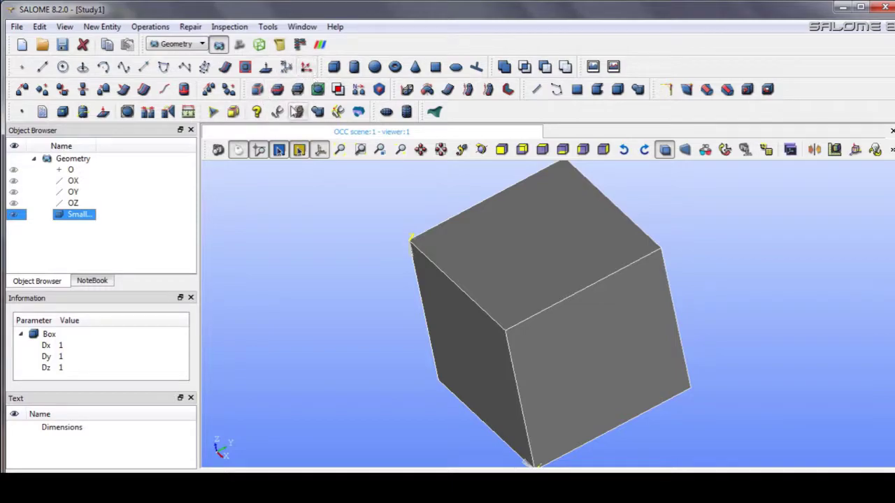
Start a second box, entering 2 for Dx, Dy and Dz.
click(340, 70)
drag(399, 264, 302, 269)
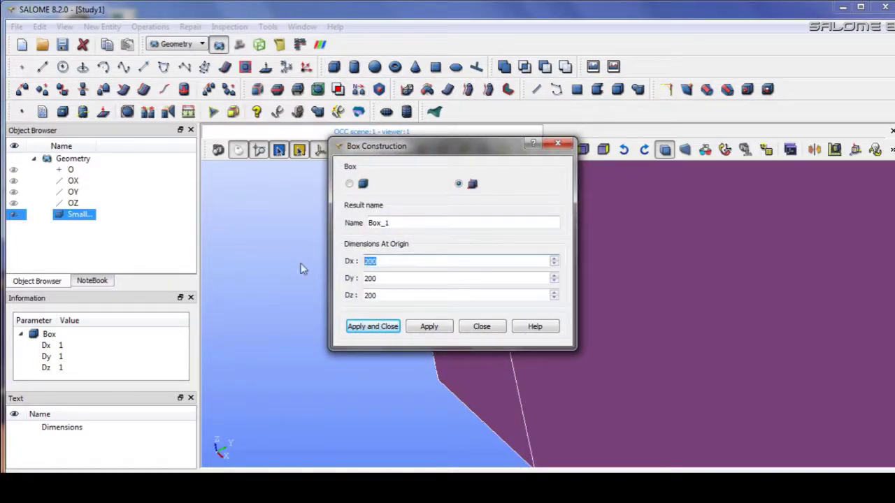
text(2)
key(Tab)
text(2)
key(Tab)
text(2)
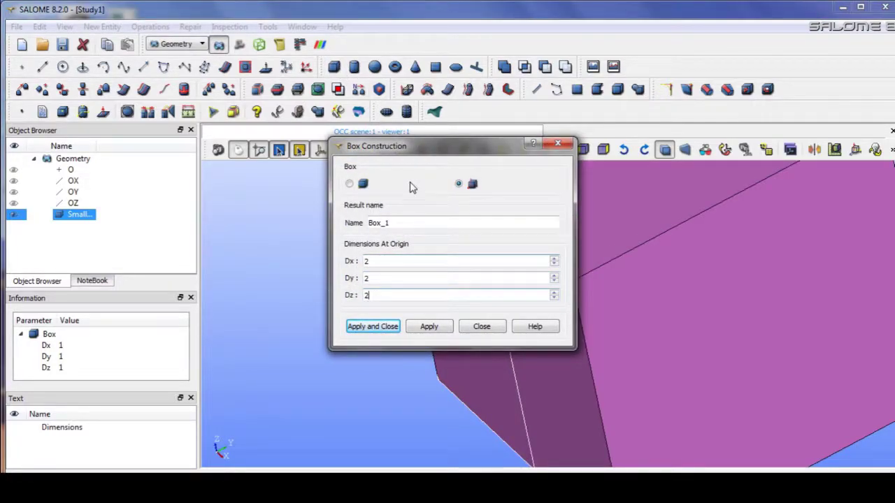
drag(421, 151, 258, 150)
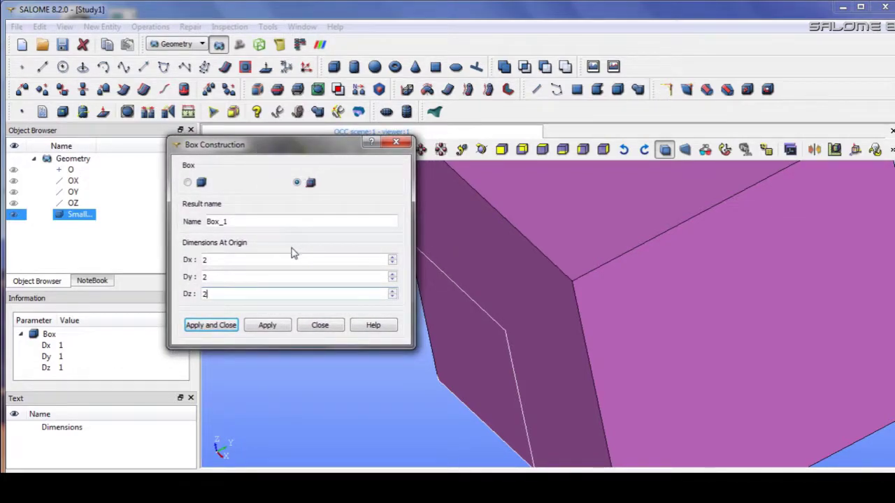
Return to dimensions mode and change Dx, Dy and Dz to 1.5.
click(188, 184)
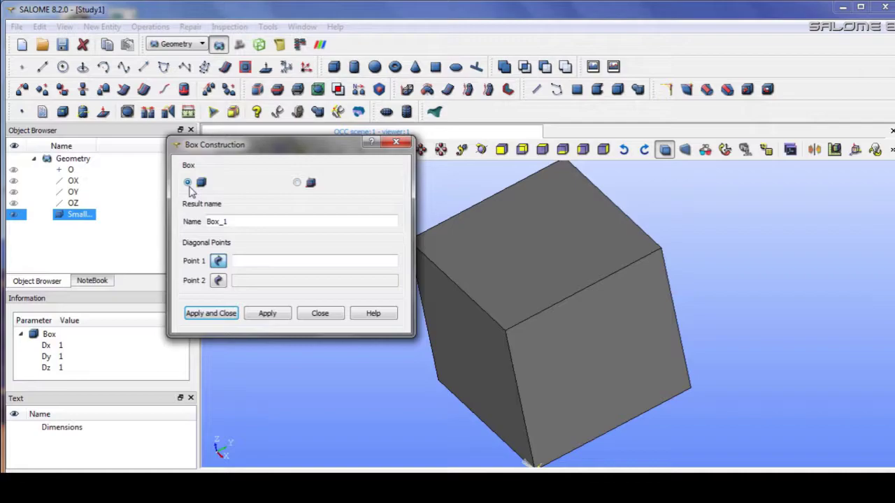
click(296, 184)
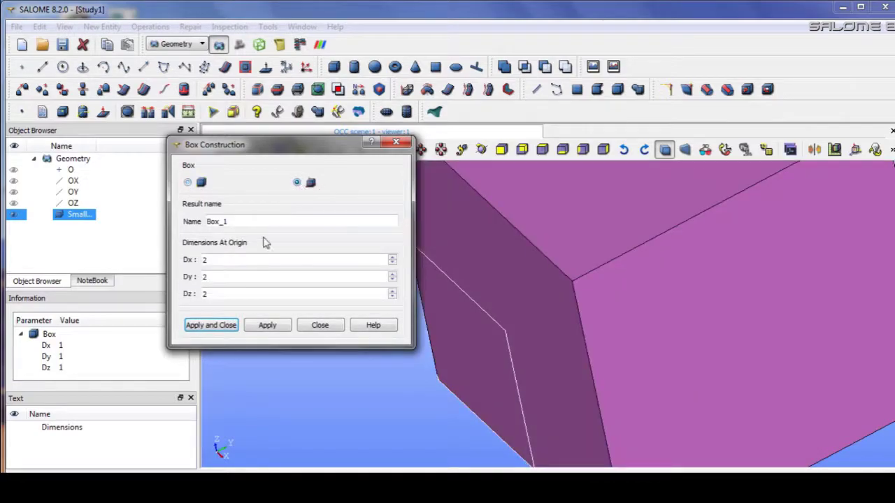
drag(242, 258, 138, 278)
text(1.5)
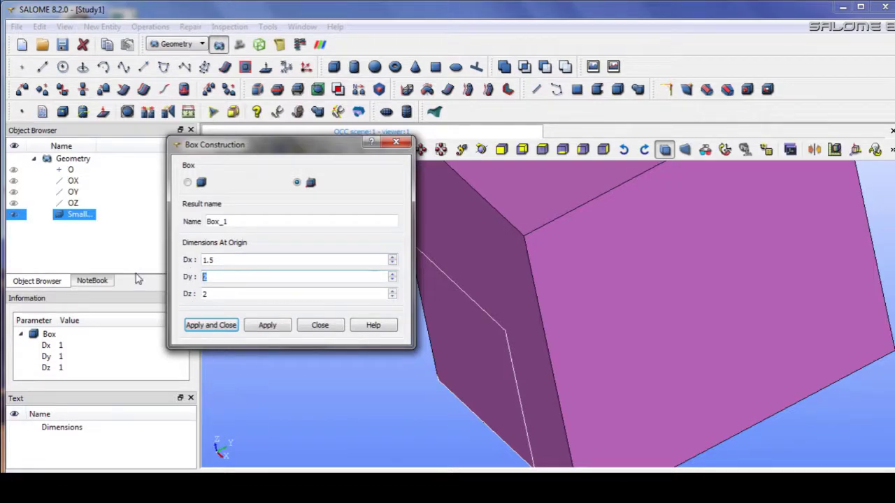
text(1.5)
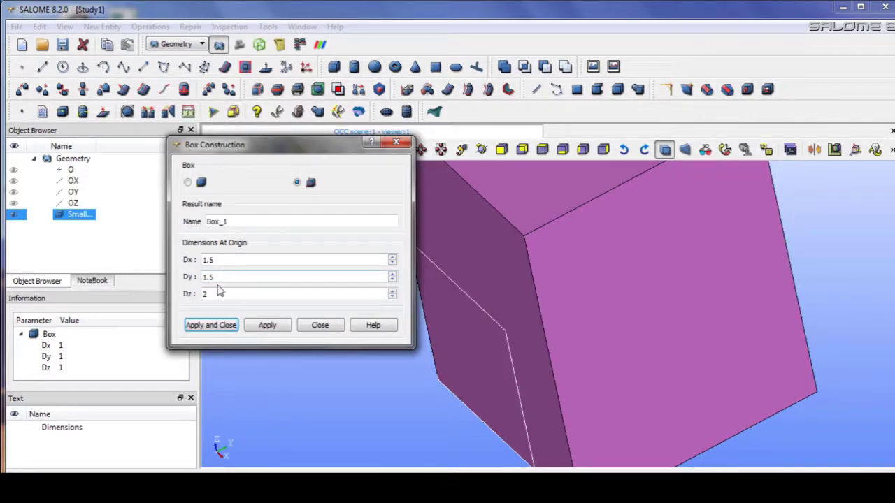
drag(222, 293, 168, 287)
text(1.5)
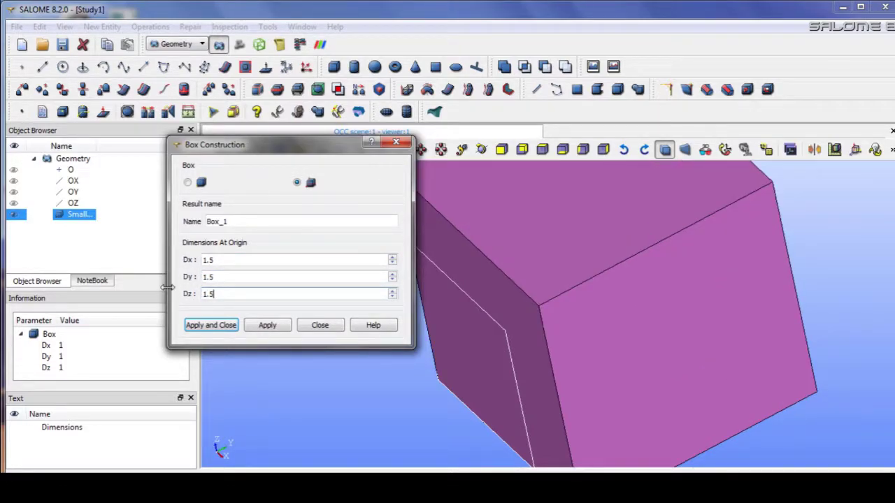
click(216, 326)
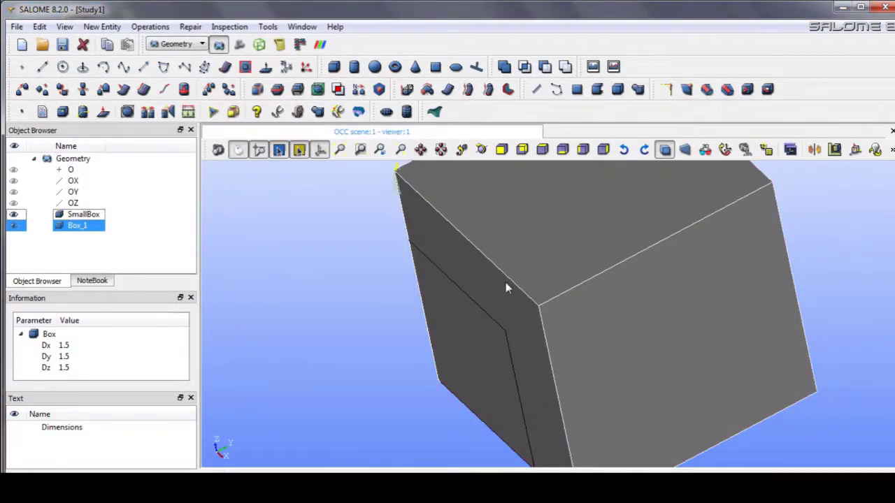
ctrl+right_drag(506, 287, 503, 260)
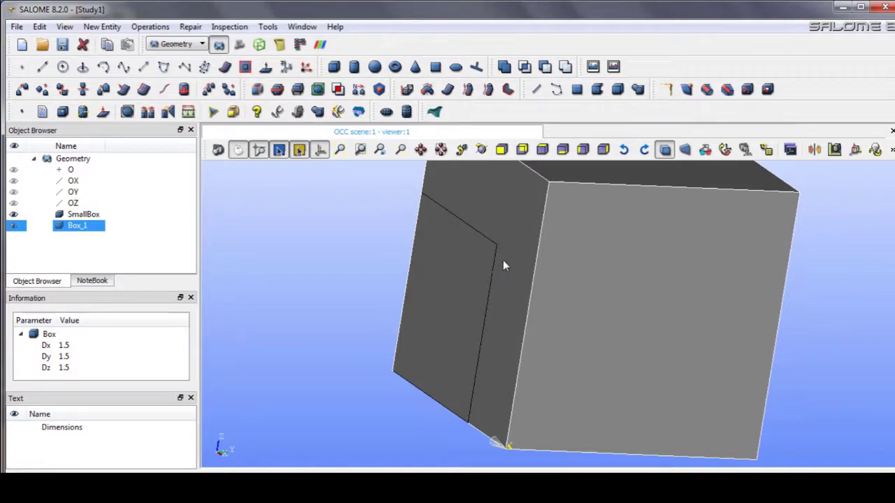
Translate Box_1 by 0.5 along X without creating a copy.
click(22, 89)
drag(435, 96, 213, 68)
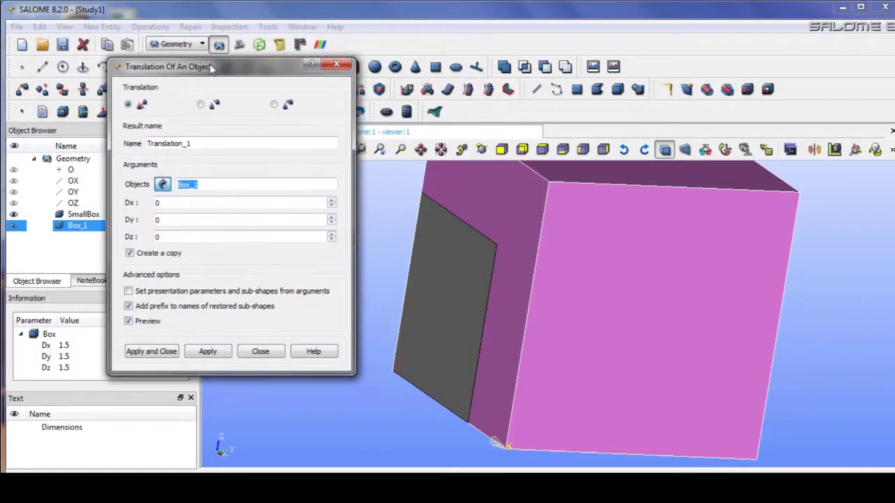
click(129, 254)
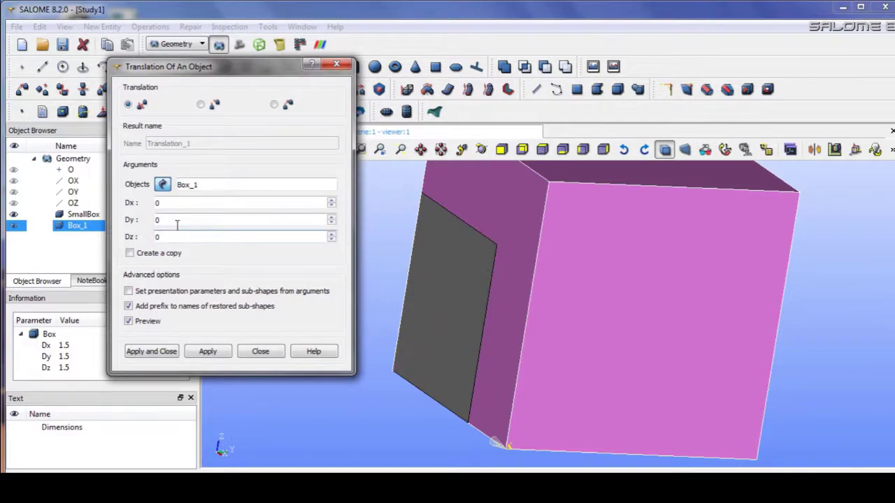
scroll(723, 320, down, 3)
scroll(672, 357, up, 6)
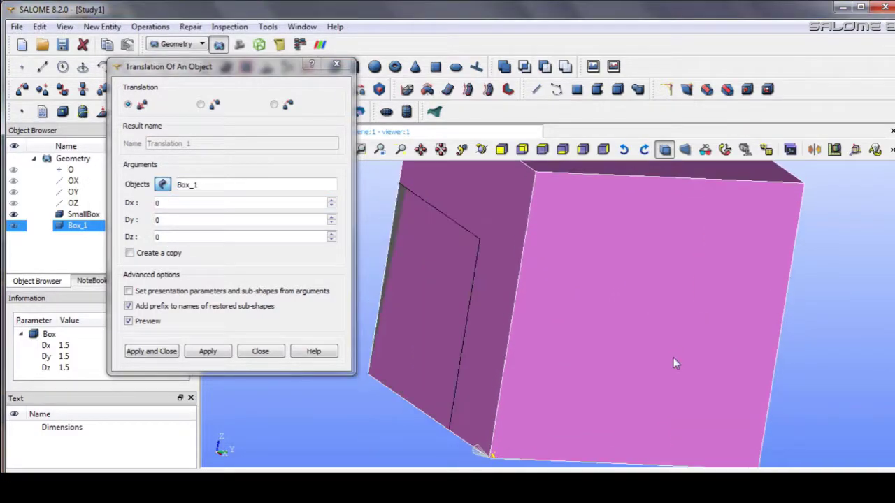
drag(747, 387, 725, 417)
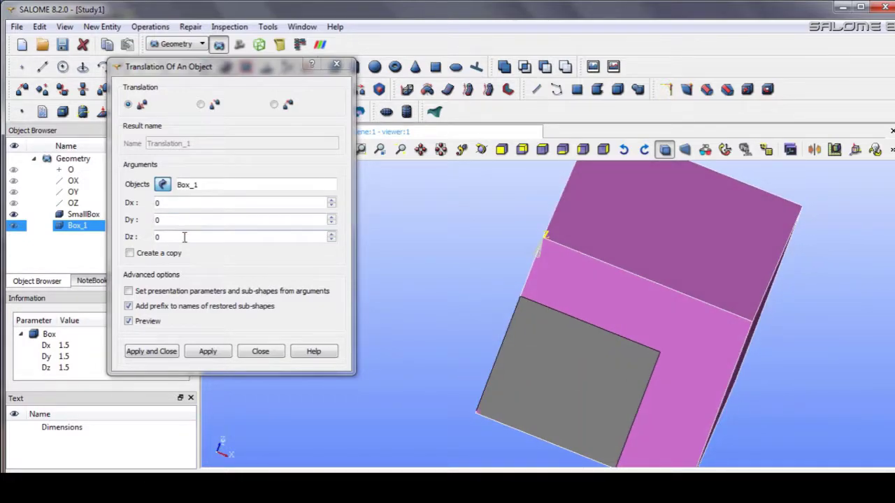
click(155, 202)
text(1)
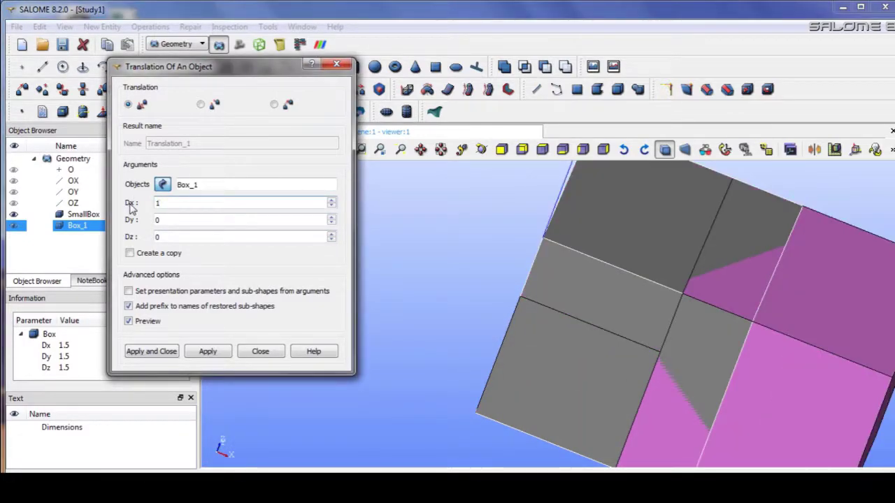
key(BackSpace)
text(5.)
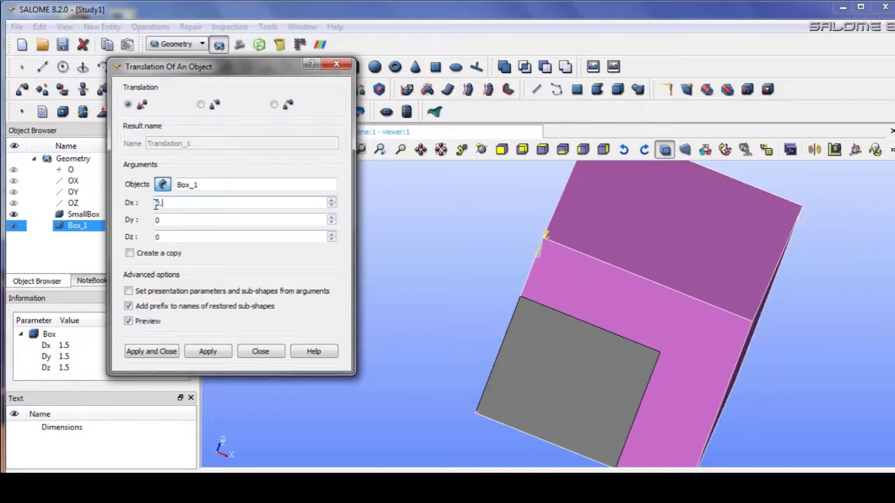
text(5)
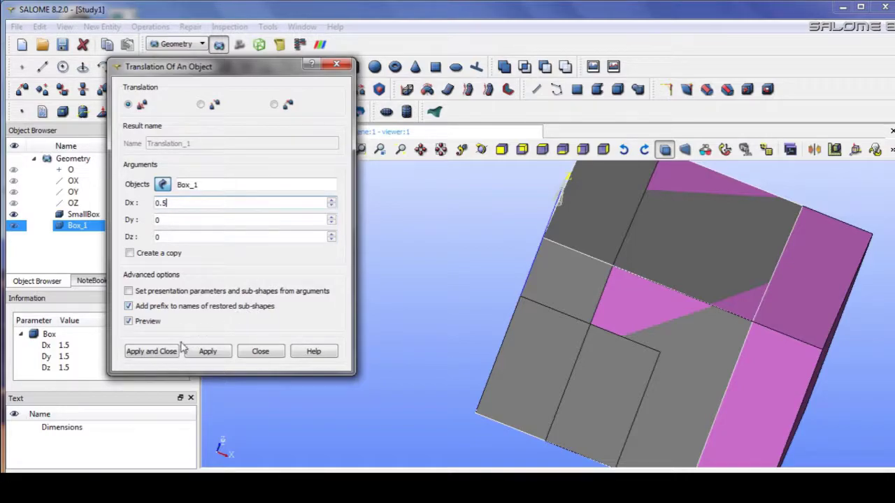
click(153, 354)
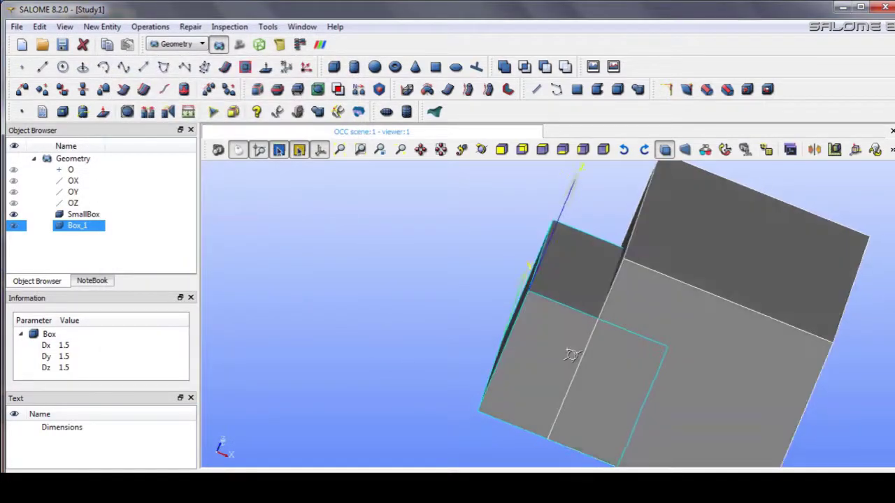
ctrl+right_drag(569, 354, 592, 303)
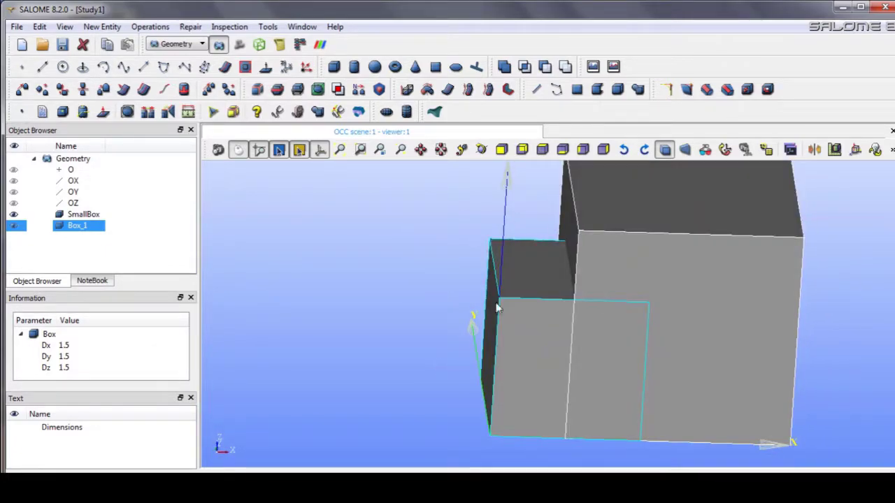
Partition SmallBox and Box_1 together into Partition_1.
ctrl+right_drag(546, 322, 536, 352)
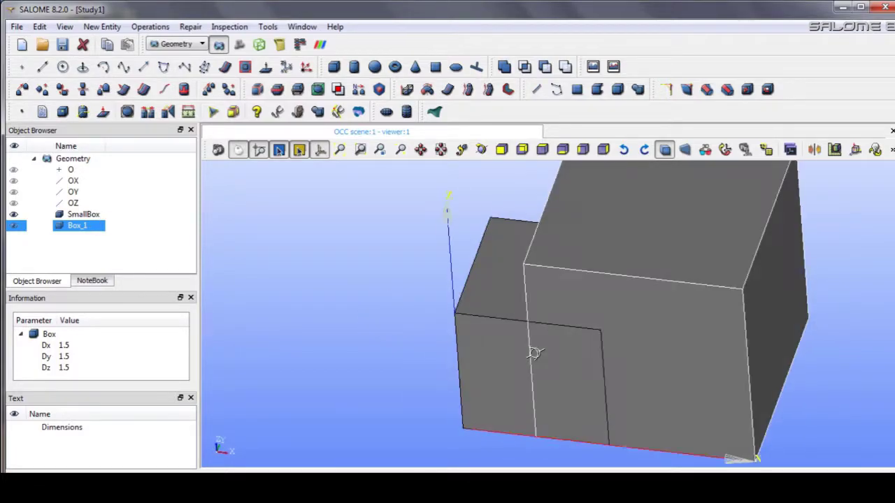
ctrl+click(84, 214)
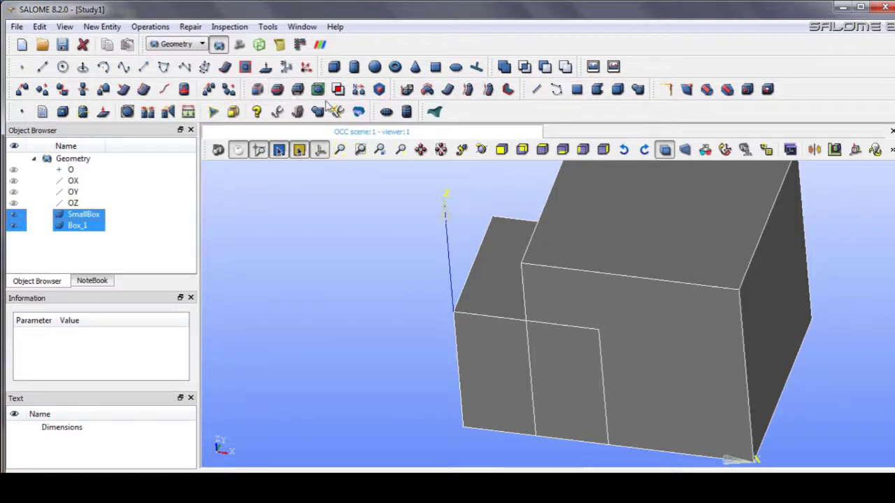
click(278, 89)
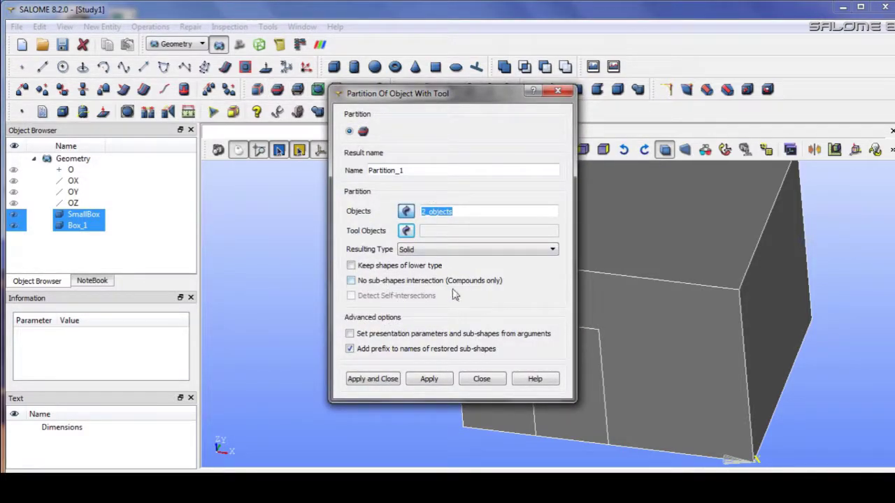
click(372, 378)
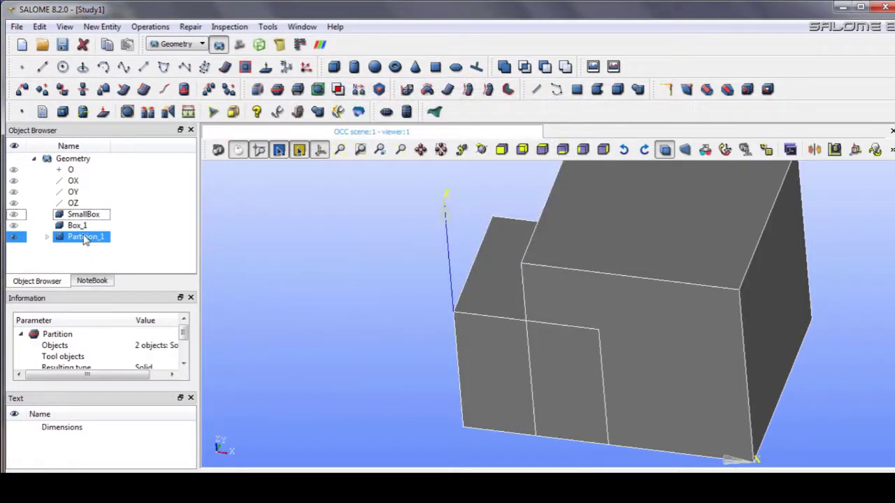
Rename Box_1 to BigBox, then select and inspect Partition_1.
double_click(78, 226)
text(Bi)
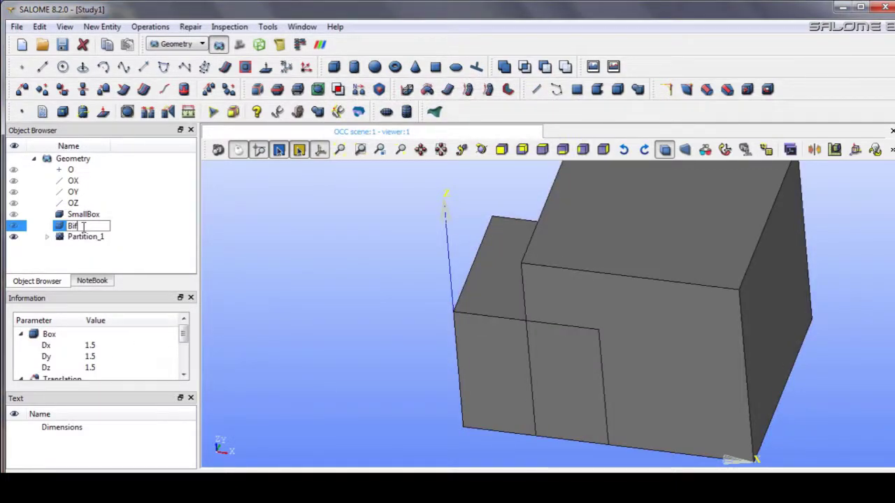
text(gBox)
key(Return)
click(99, 240)
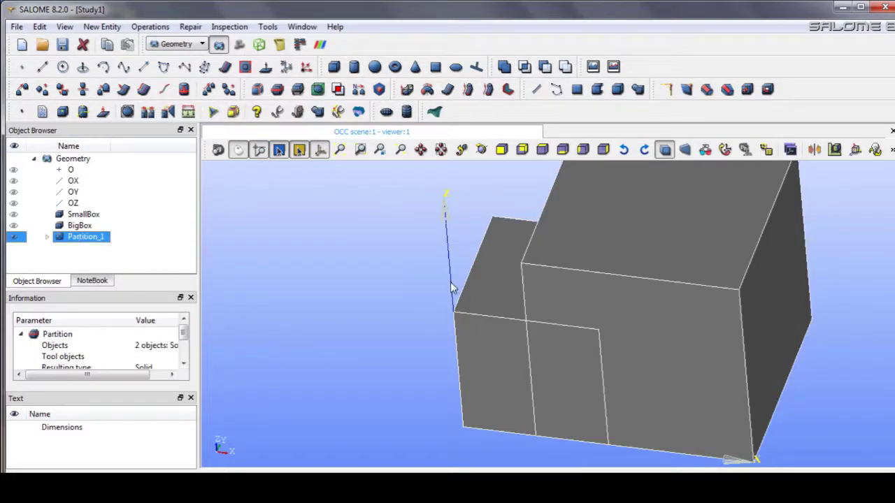
ctrl+right_drag(454, 289, 620, 295)
scroll(620, 295, down, 3)
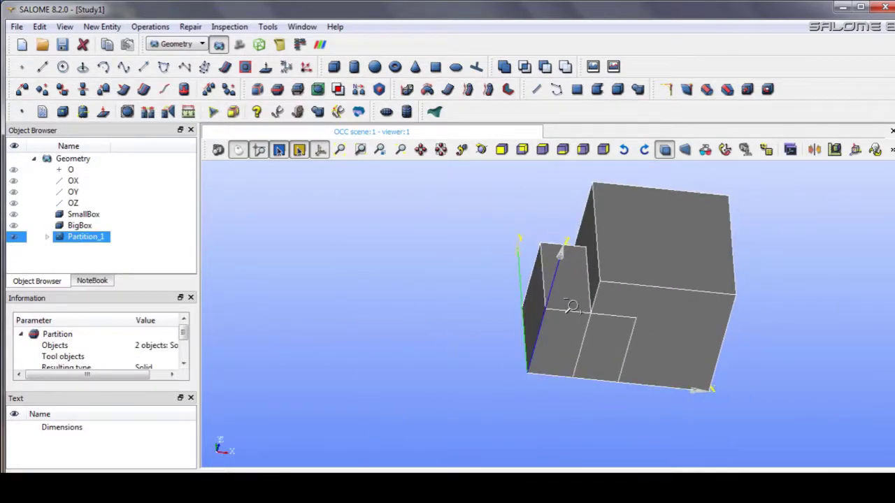
Try exploding Partition_1 into Solid sub-shapes by picking one, then cancel.
click(258, 90)
click(431, 212)
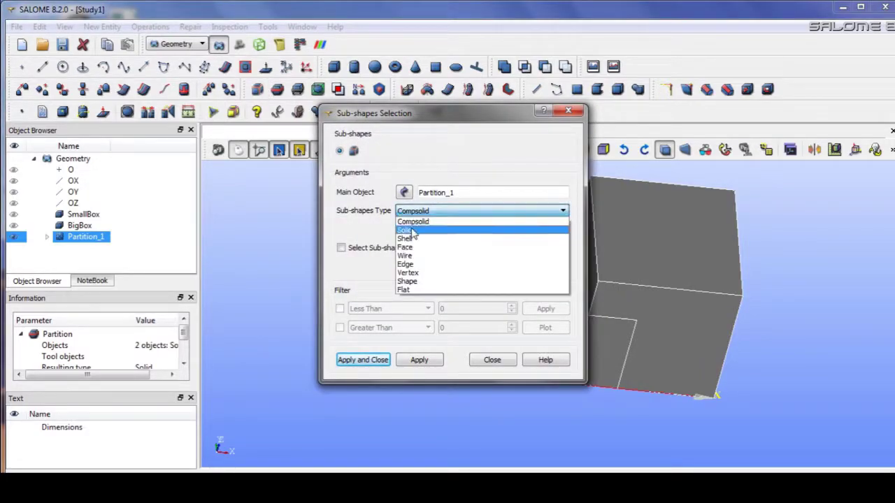
click(419, 236)
click(362, 249)
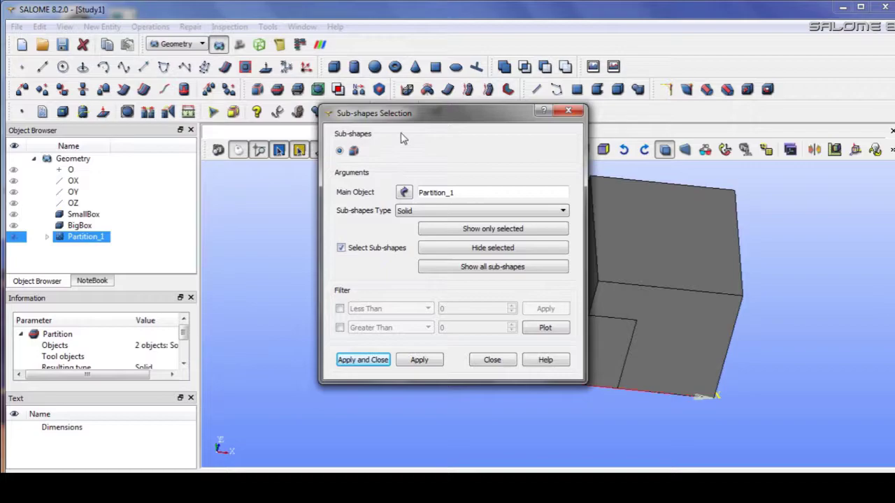
drag(391, 113, 216, 90)
click(544, 305)
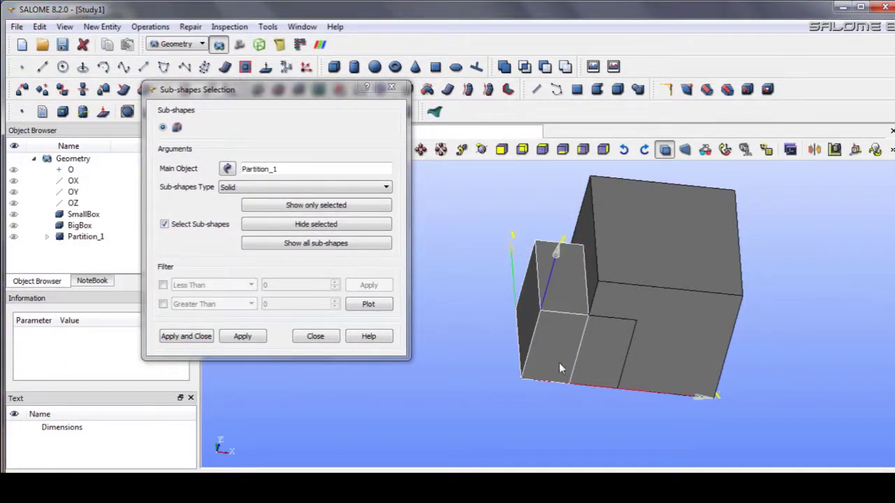
click(313, 336)
Explode Partition_1 into solids Solid_1, Solid_2 and Solid_3.
click(75, 237)
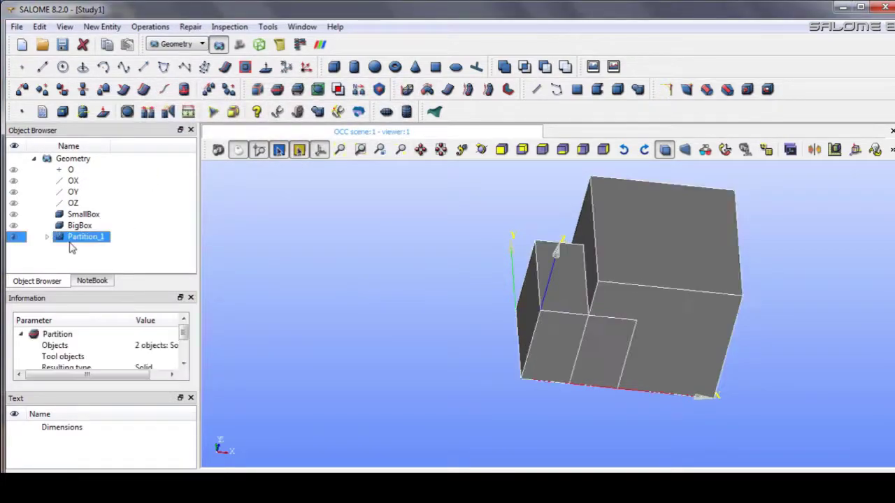
click(256, 90)
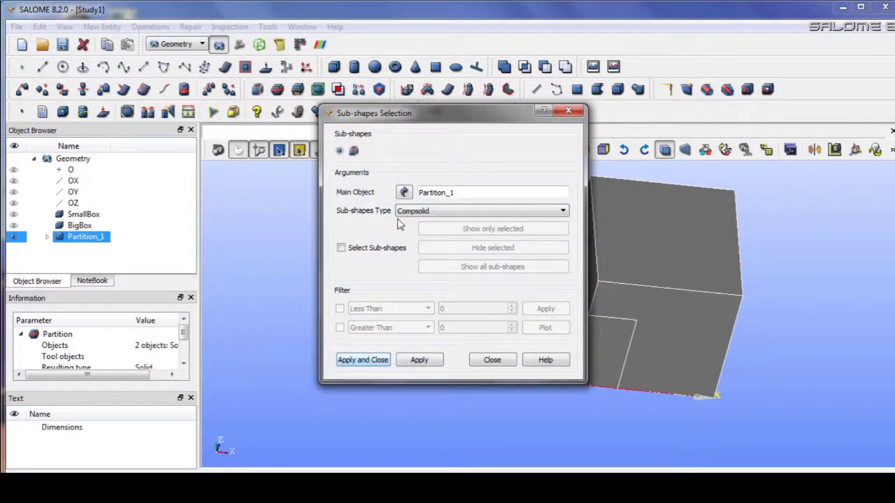
click(412, 211)
click(416, 234)
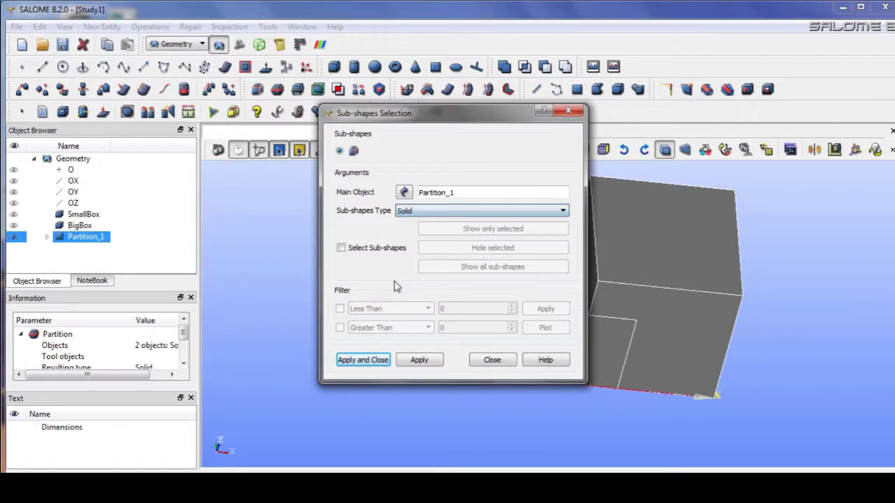
click(358, 360)
ctrl+right_drag(455, 283, 390, 286)
click(92, 235)
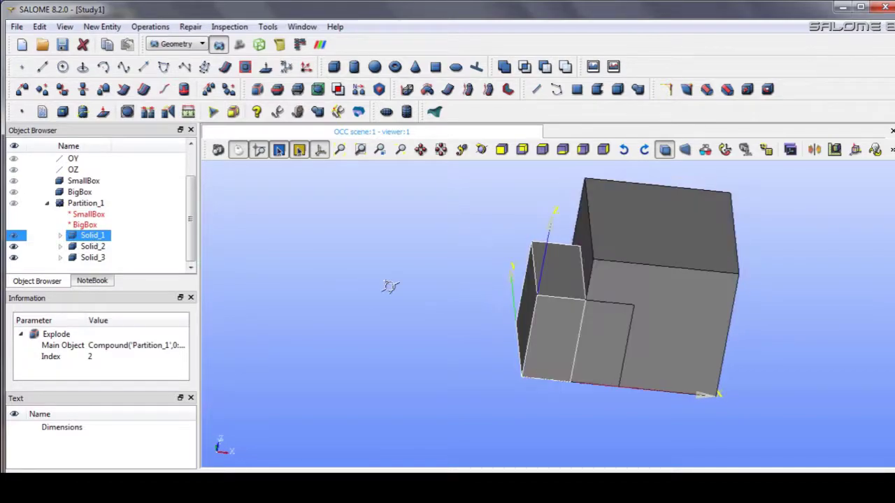
Rename Solid_1, Solid_2, Solid_3 to SmallSolid, BigSolid1, BigSolid2 and widen the Name column.
click(93, 235)
text(SmallSolid)
key(Return)
click(89, 247)
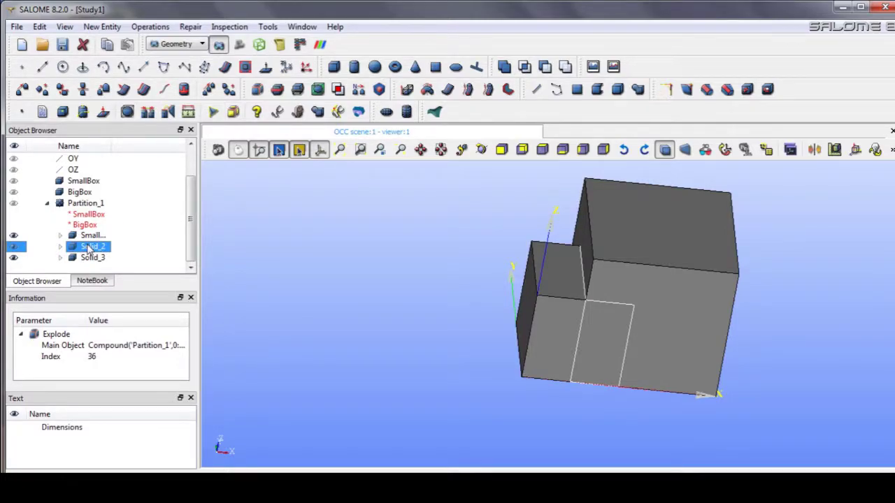
click(89, 248)
text(BigSolid)
key(Return)
click(91, 258)
click(91, 259)
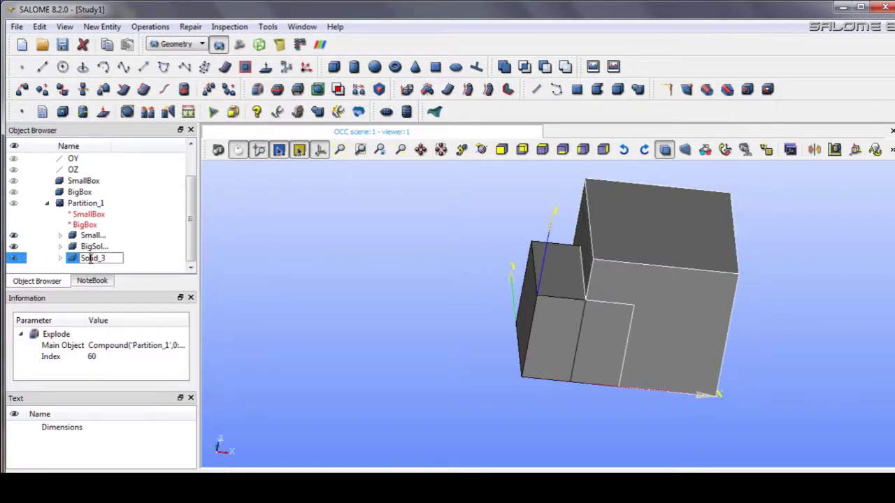
text(Big)
key(Return)
drag(110, 146, 169, 147)
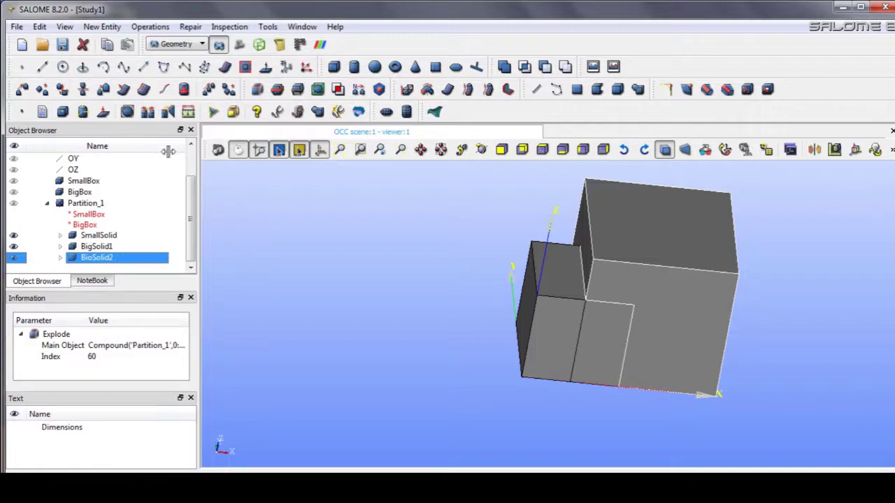
Fuse BigSolid1 and BigSolid2 into a new solid named BigSolid.
drag(548, 319, 435, 316)
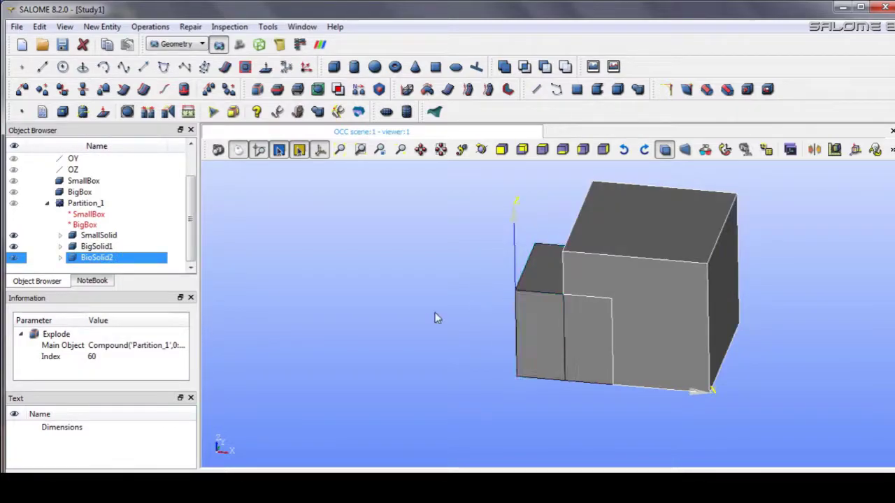
click(100, 238)
click(96, 248)
shift+click(99, 258)
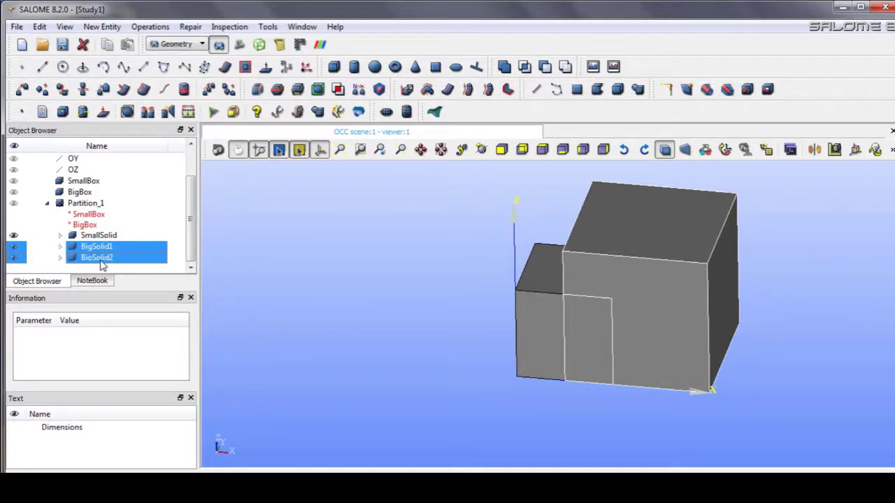
click(505, 67)
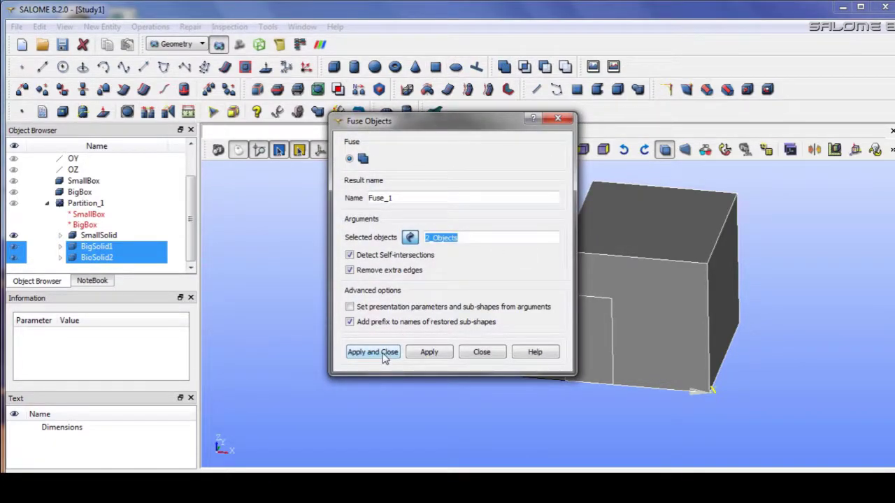
double_click(404, 198)
text(BigSolid)
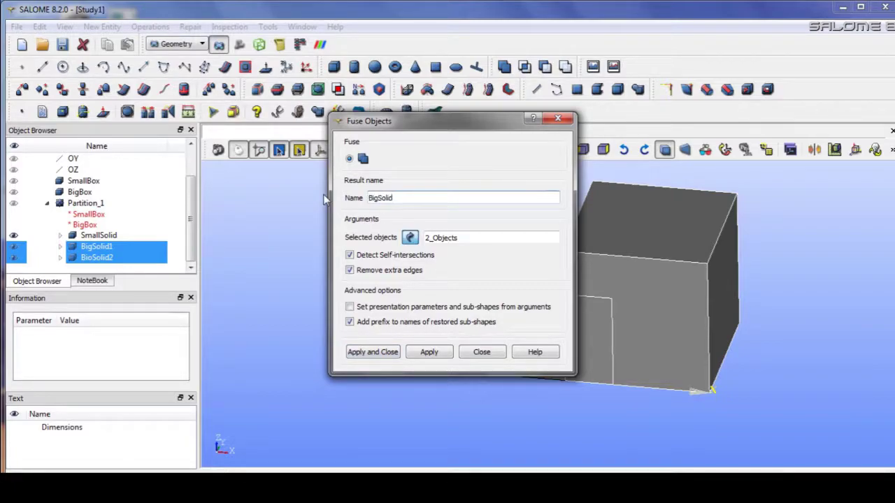
click(371, 352)
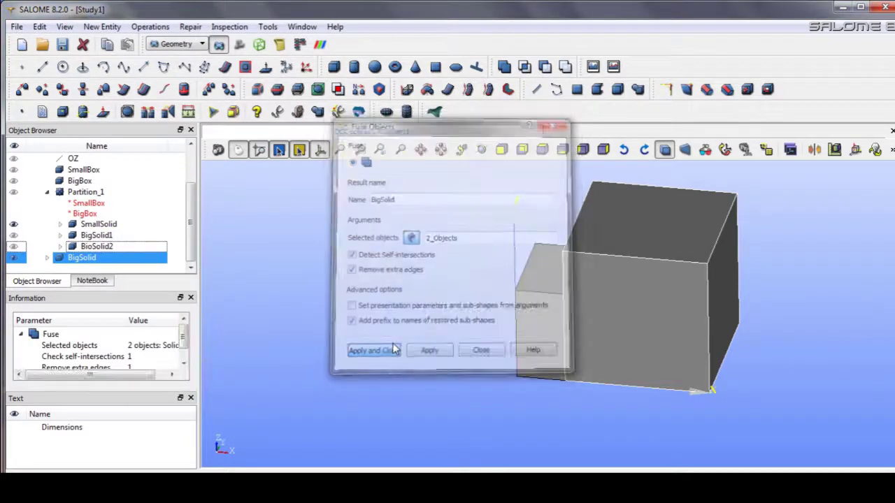
ctrl+right_drag(454, 342, 634, 350)
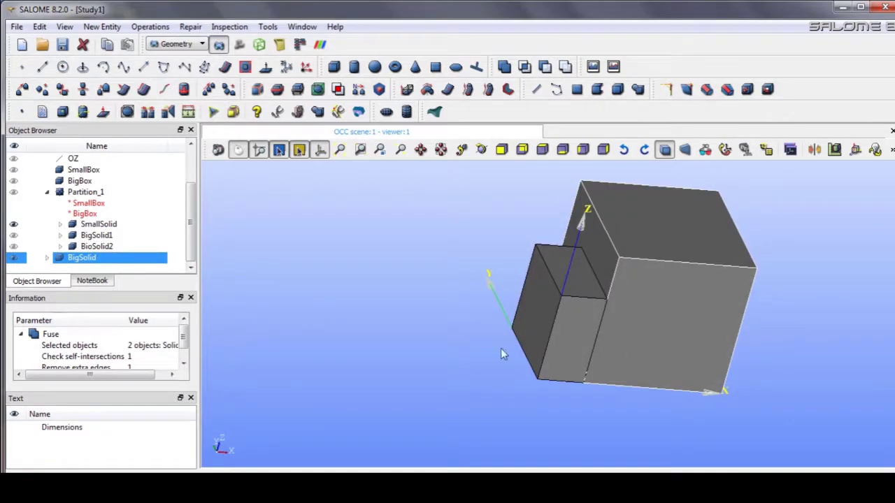
Partition SmallSolid with BigSolid into a new partition named 'Final'.
ctrl+right_drag(480, 294, 444, 328)
click(443, 328)
ctrl+right_drag(617, 314, 530, 296)
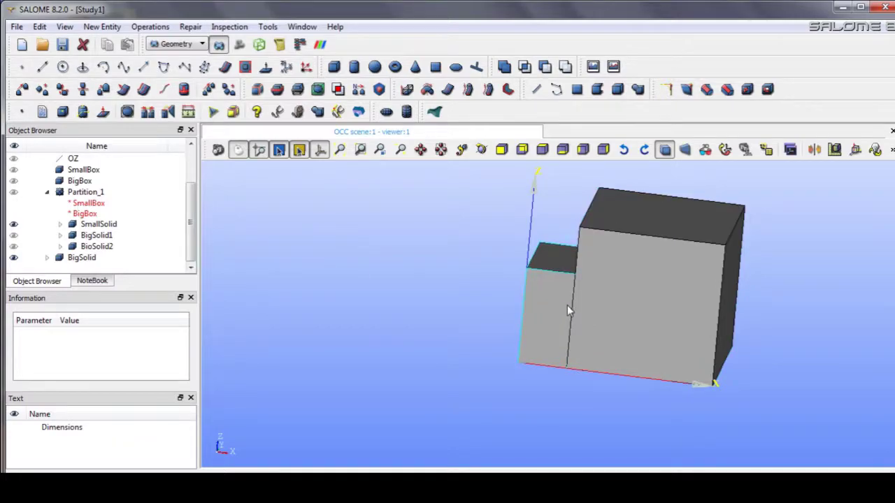
click(568, 306)
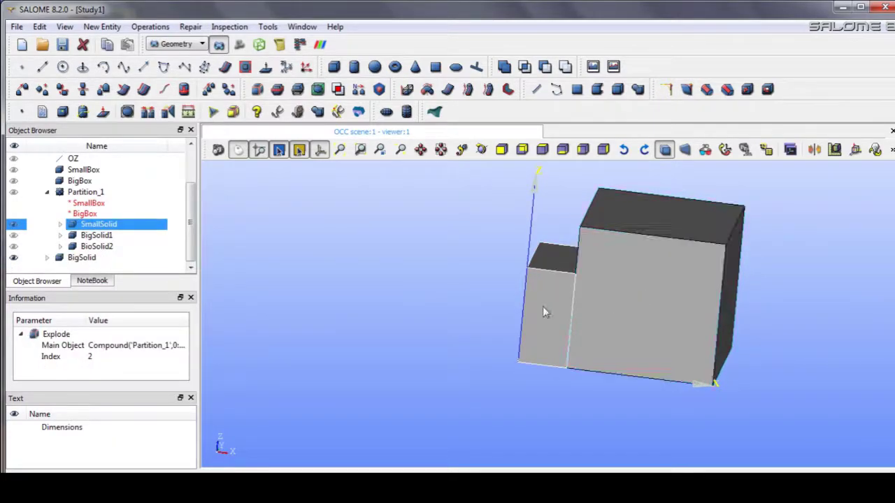
ctrl+click(83, 258)
click(277, 89)
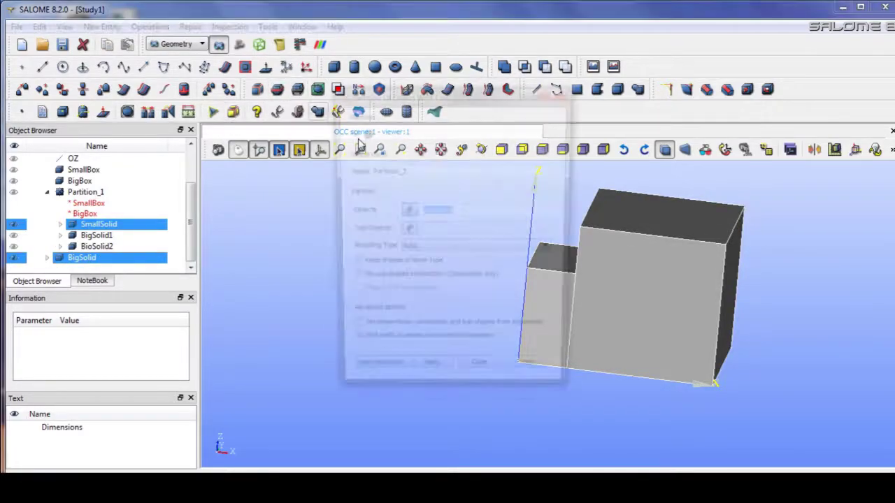
double_click(412, 174)
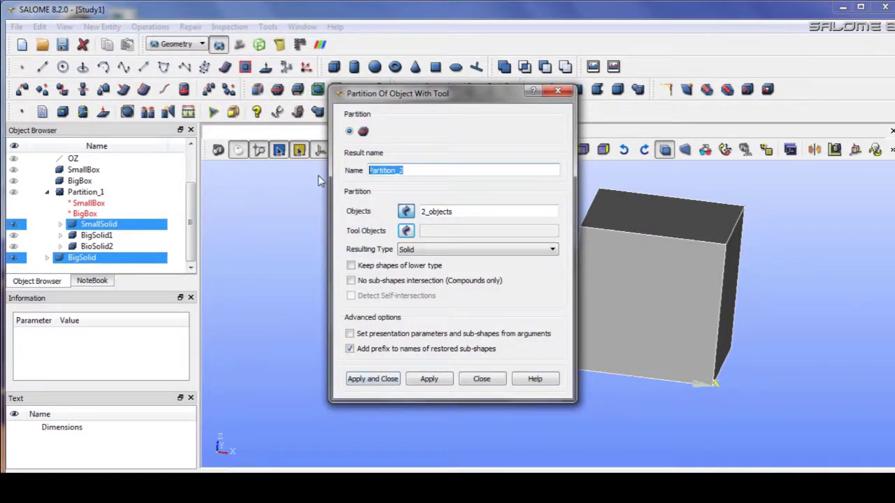
text(Final)
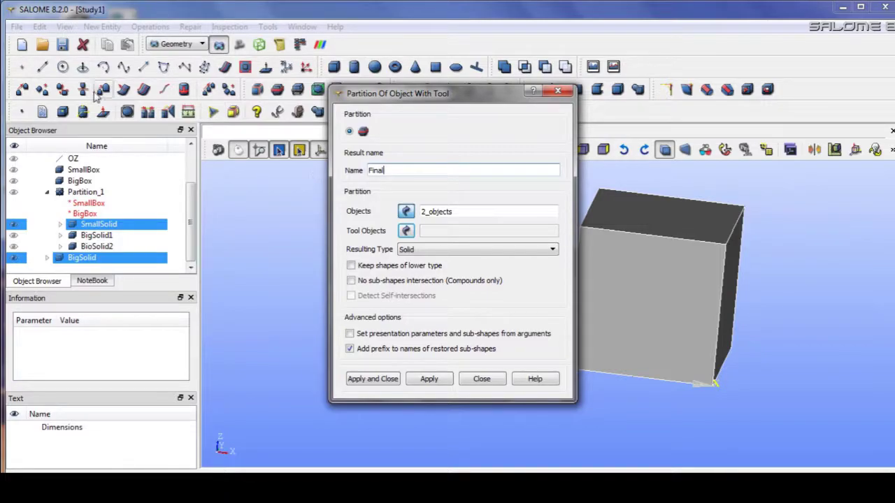
click(373, 379)
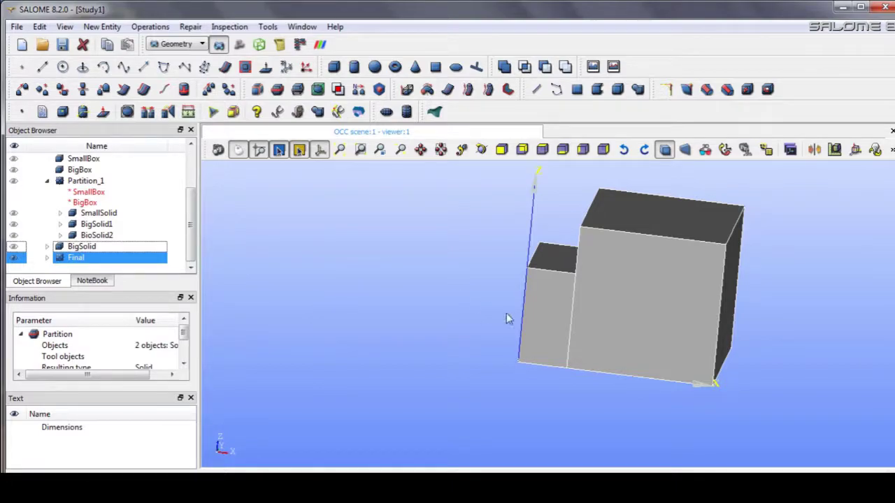
ctrl+right_drag(508, 318, 627, 349)
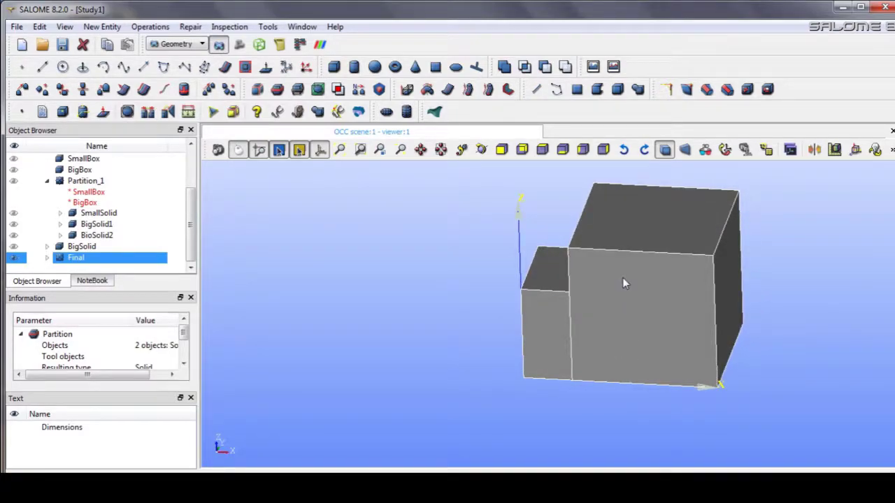